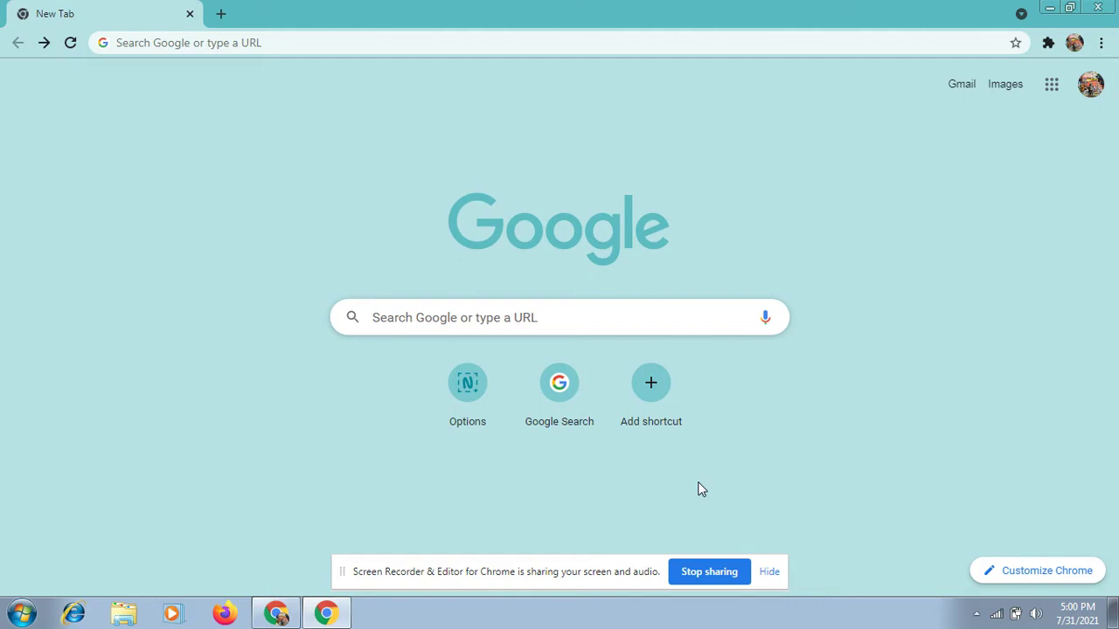
Search Google for 'google forms' from the New Tab page
click(594, 324)
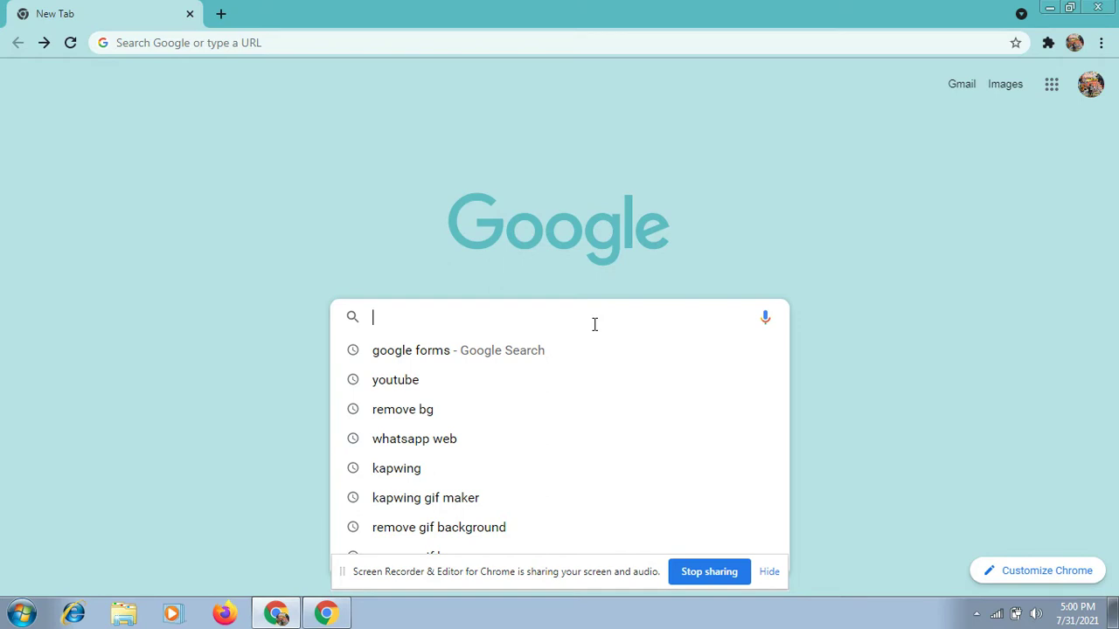
text(google forms)
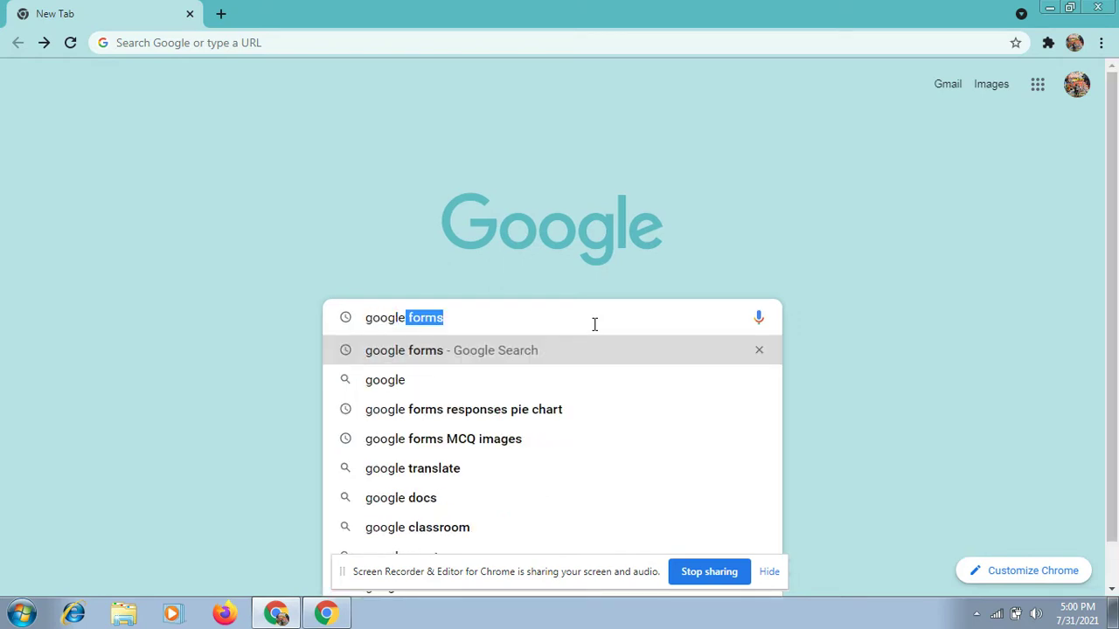
key(Return)
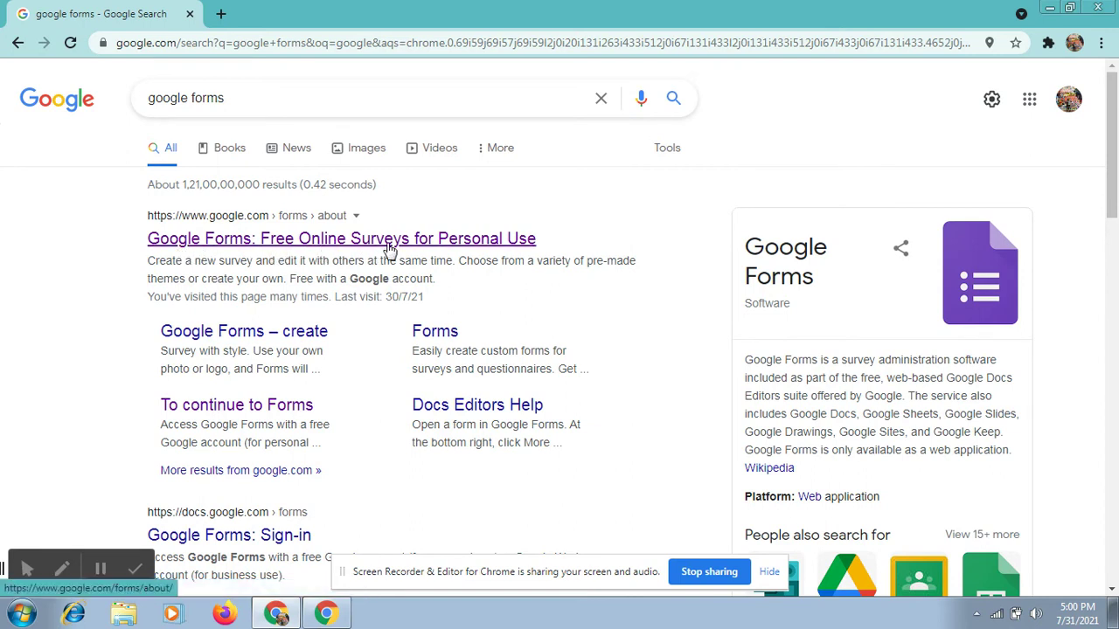
Open the 'Google Forms: Free Online Surveys' result and go on to Google Forms
click(504, 248)
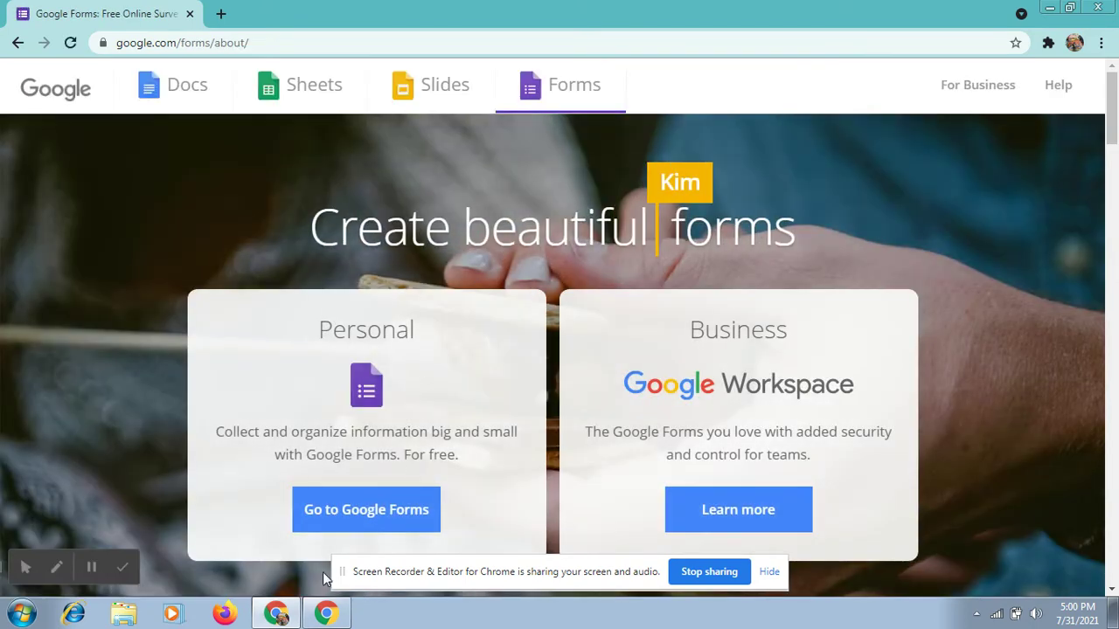
click(348, 527)
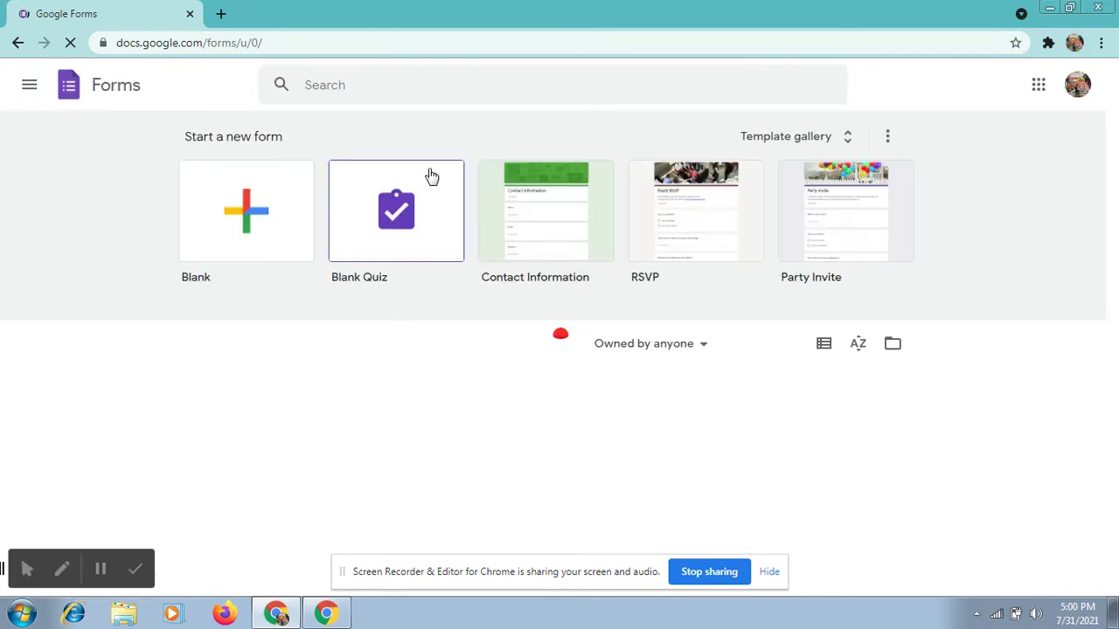
Create a Blank Quiz and rename its title to 'Matching questions'
click(387, 237)
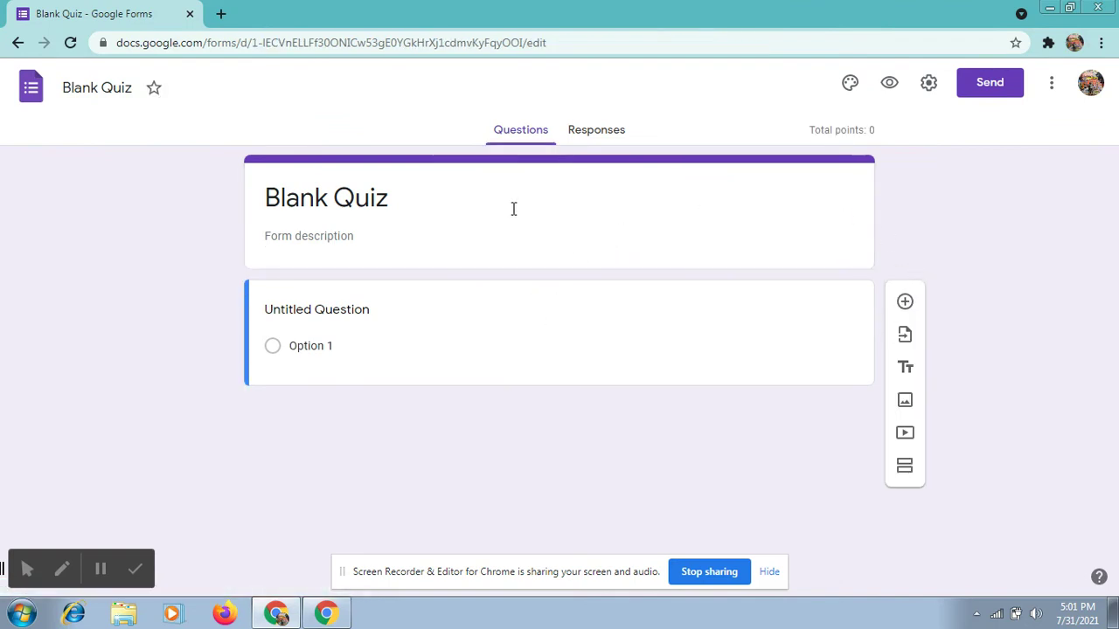
click(392, 199)
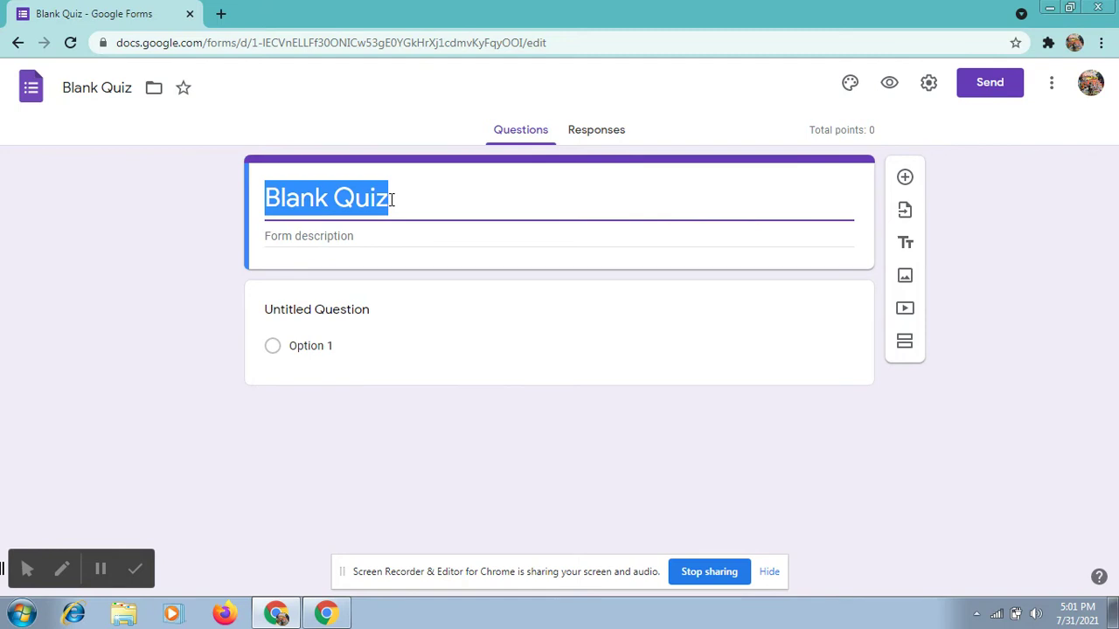
text(Mu)
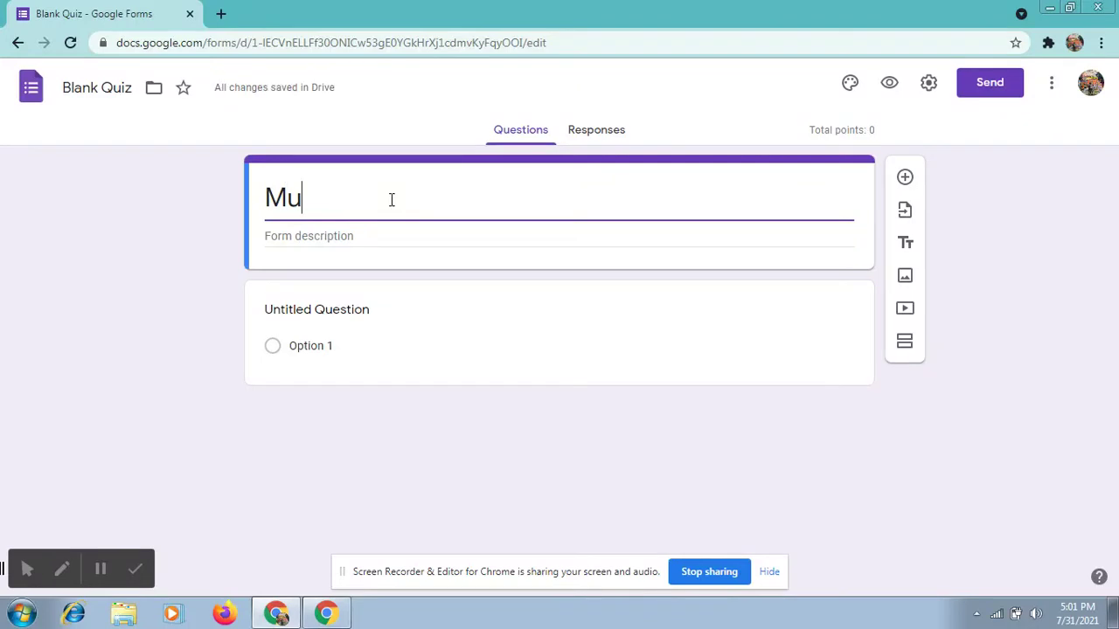
key(BackSpace)
text(at)
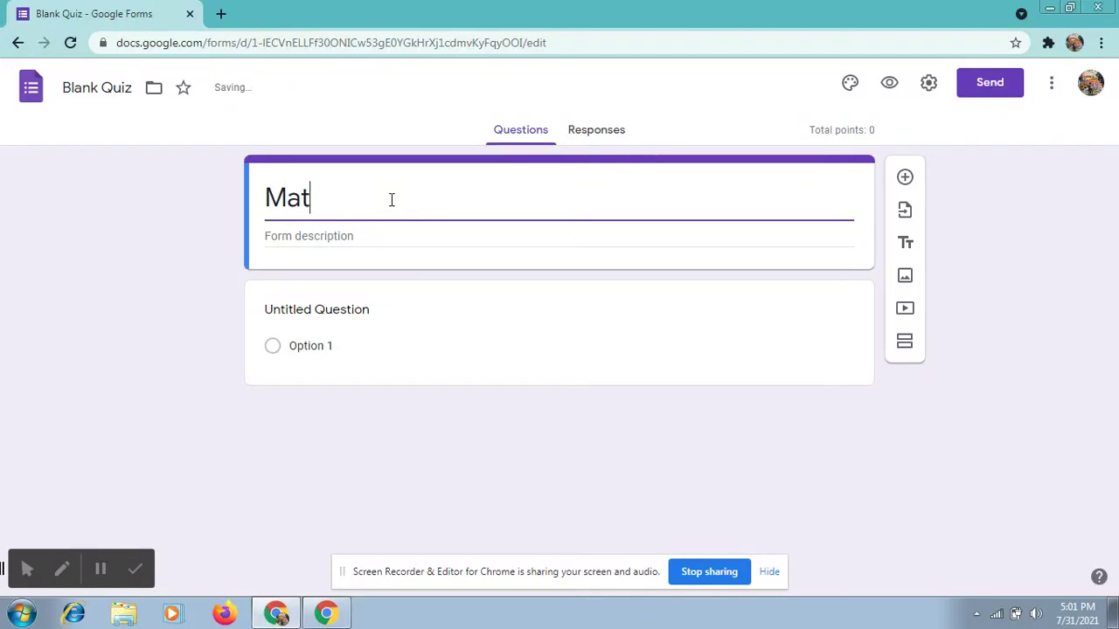
text(ching q)
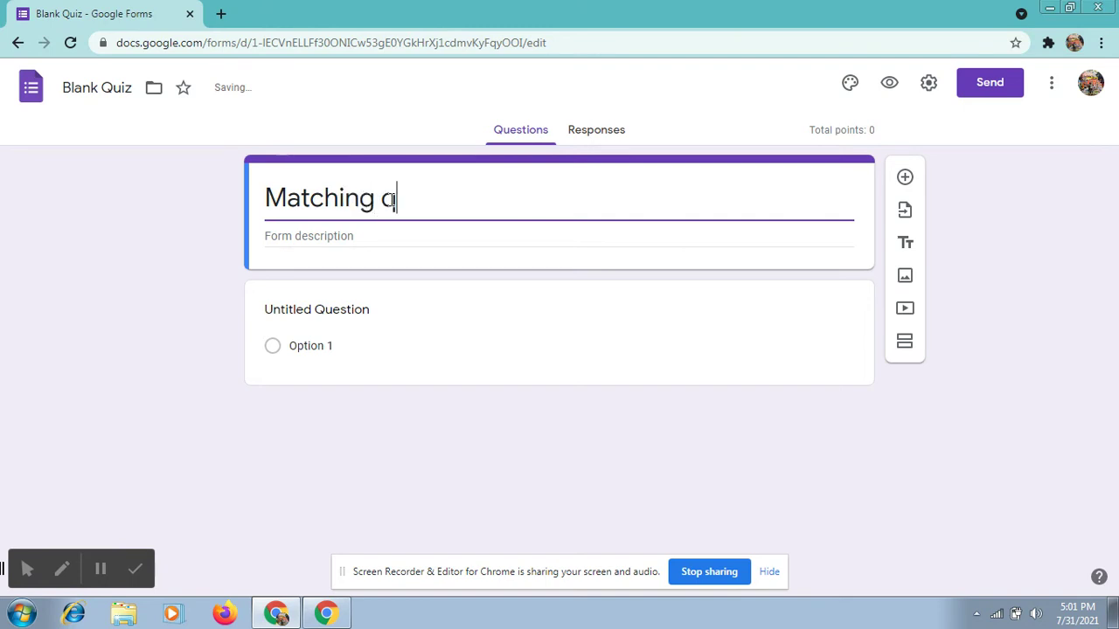
text(uestions)
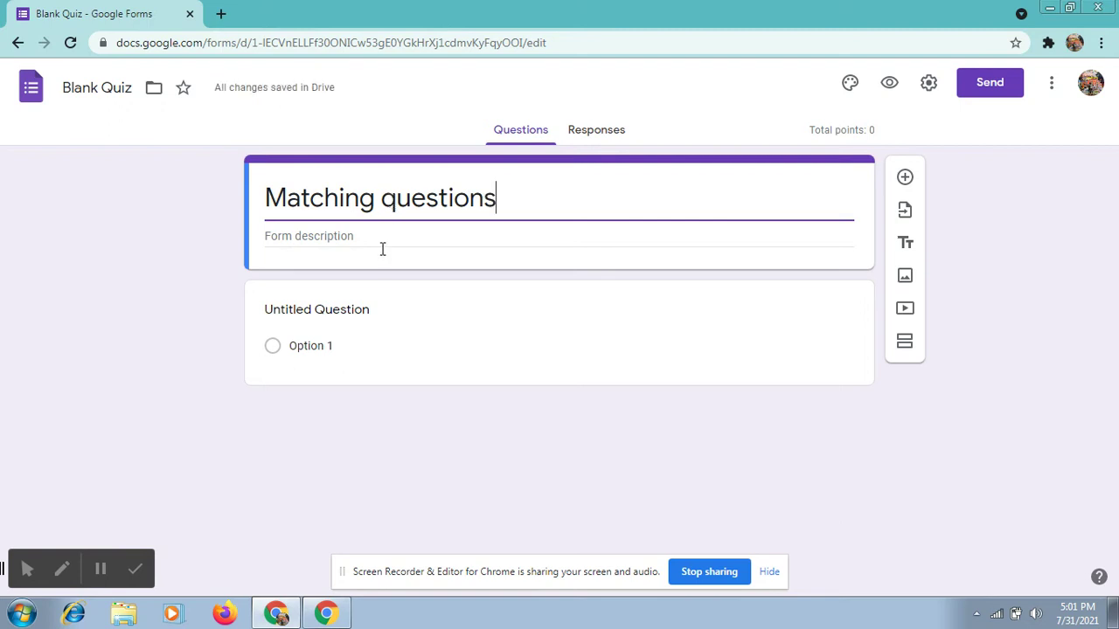
click(379, 316)
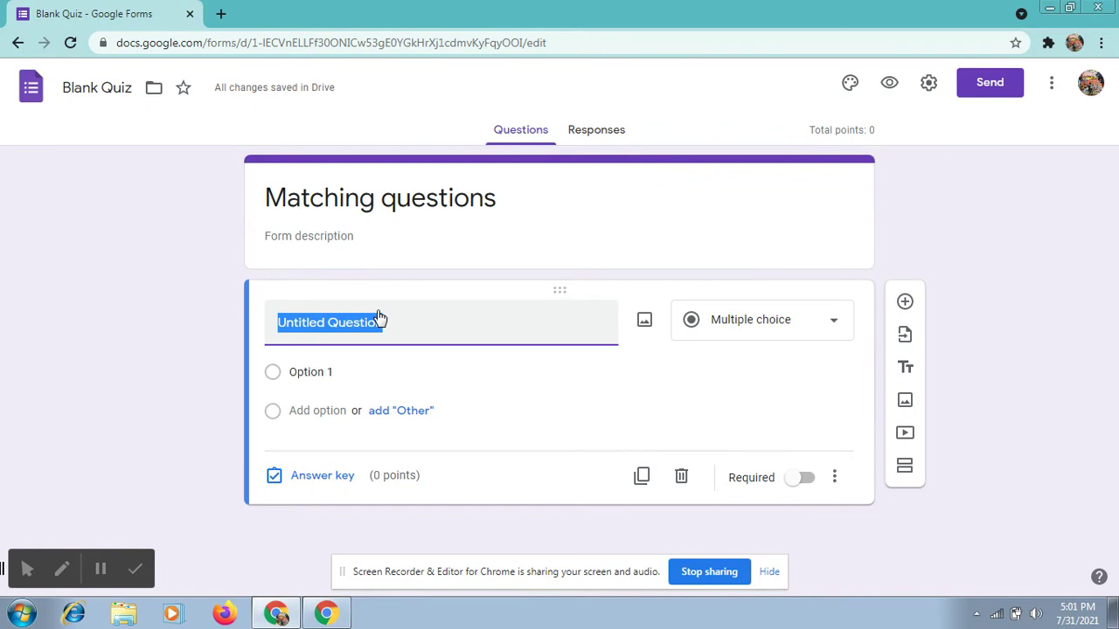
Title the first question 'Match the columns' and change its type to Multiple choice grid
text(Mat)
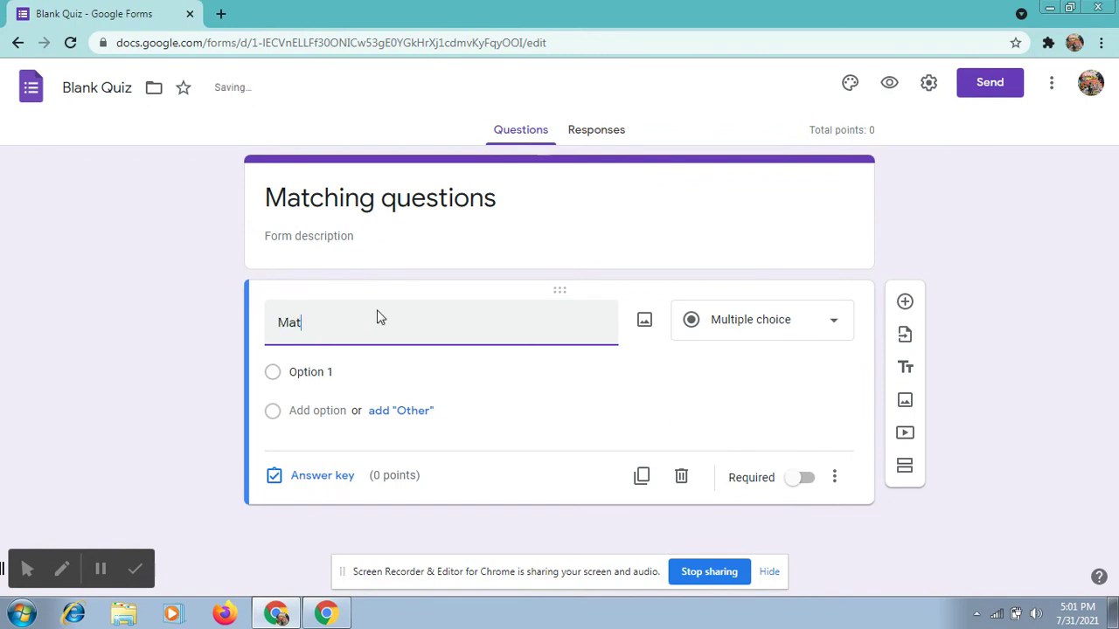
text(ch the columns)
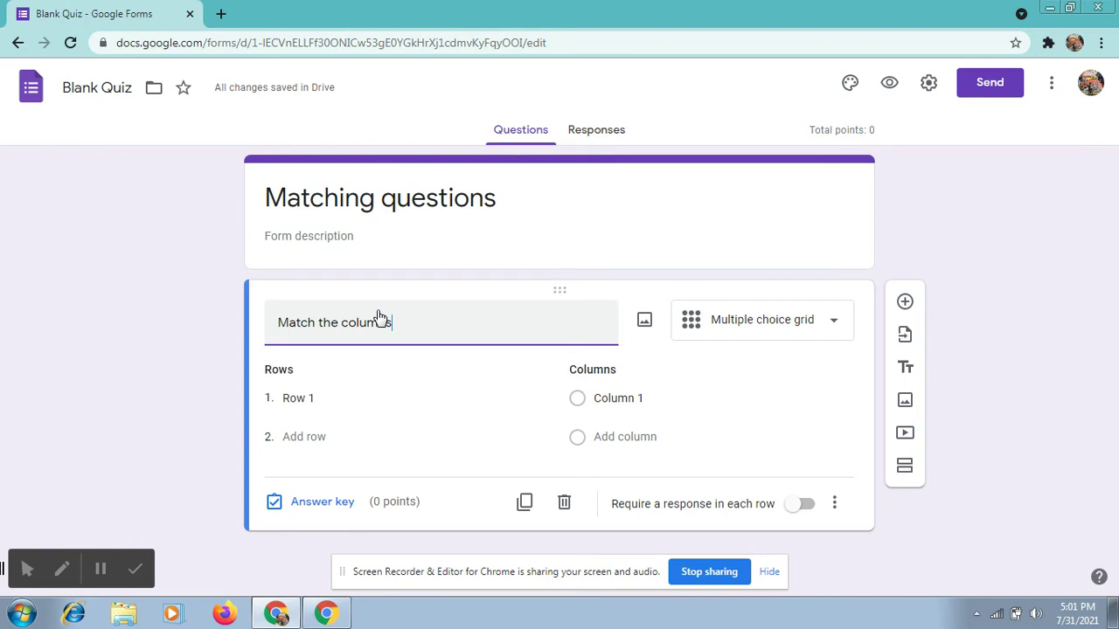
click(835, 325)
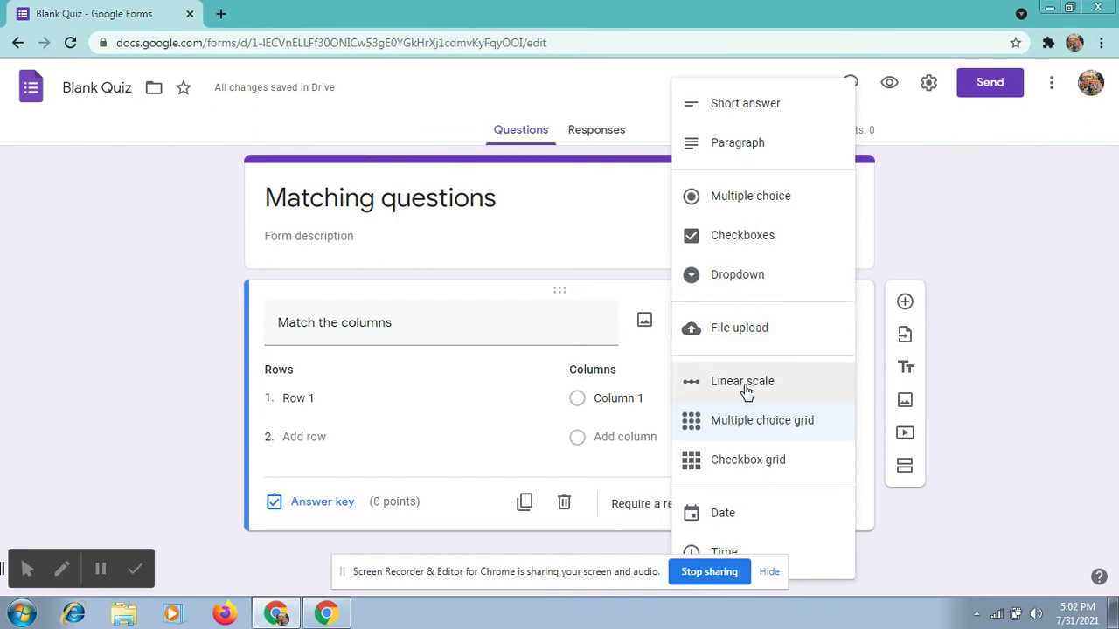
click(805, 432)
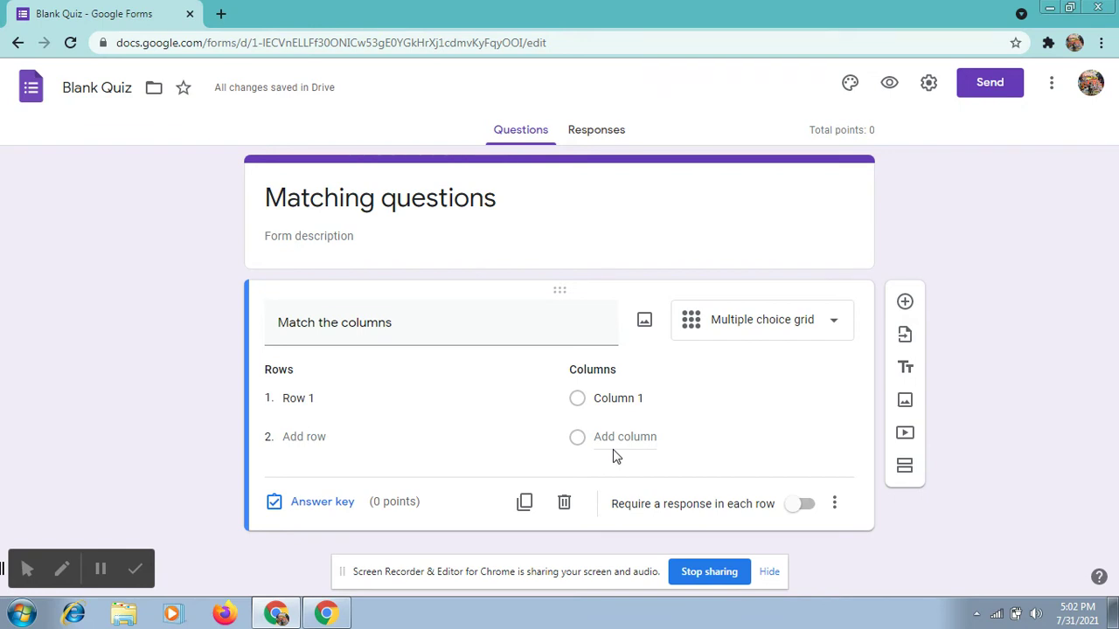
Label the five grid rows hear, smell, feel, see and taste
click(330, 393)
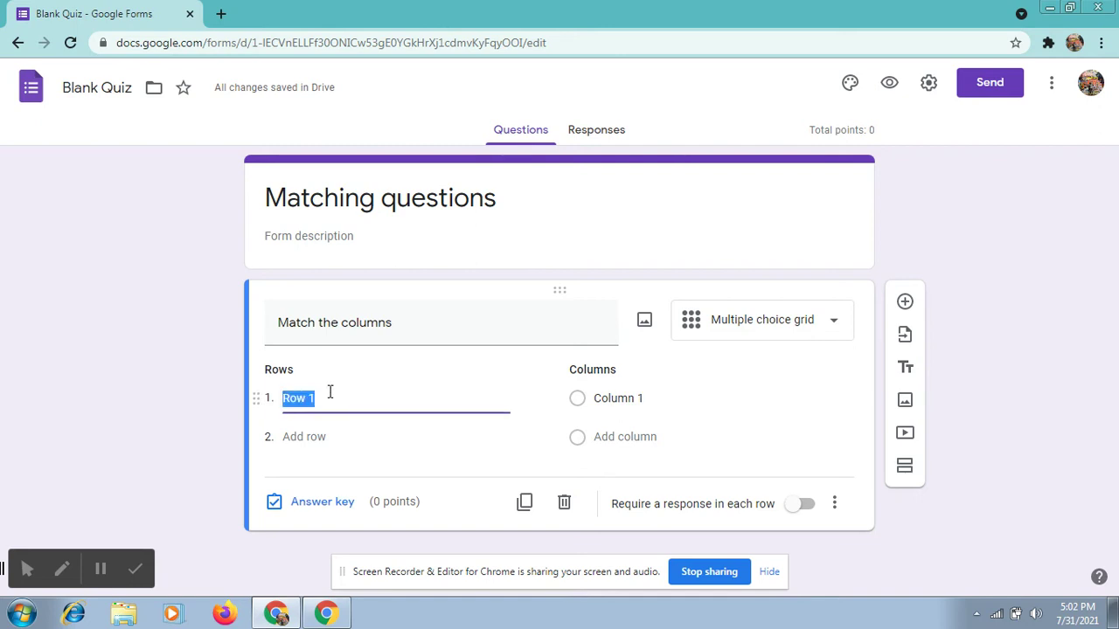
text(hear)
key(Return)
text(smell)
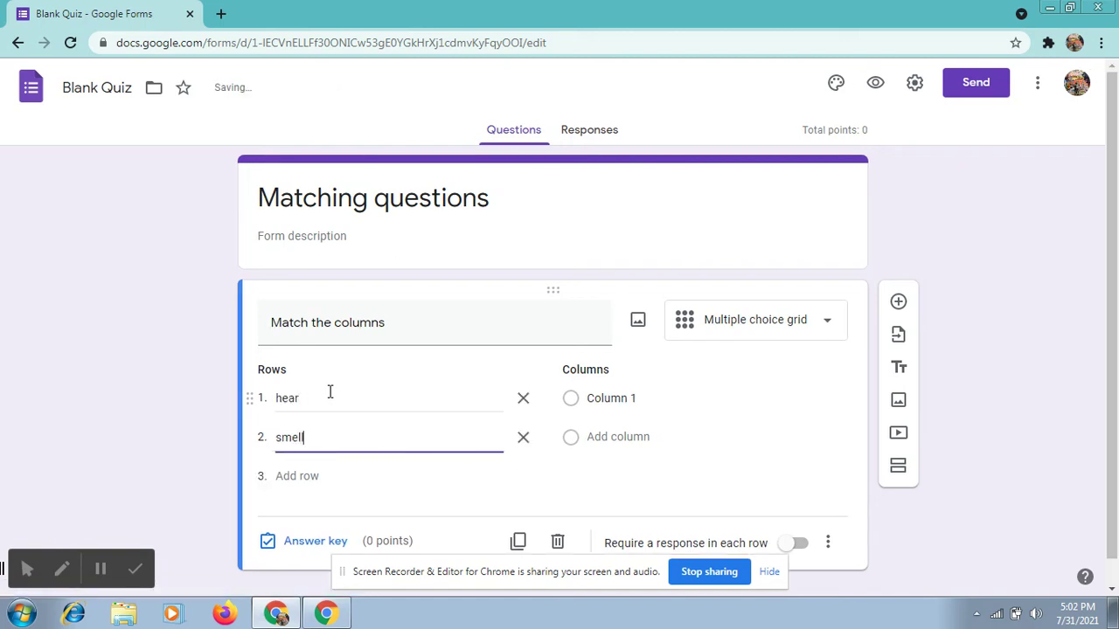
key(Return)
text(feel)
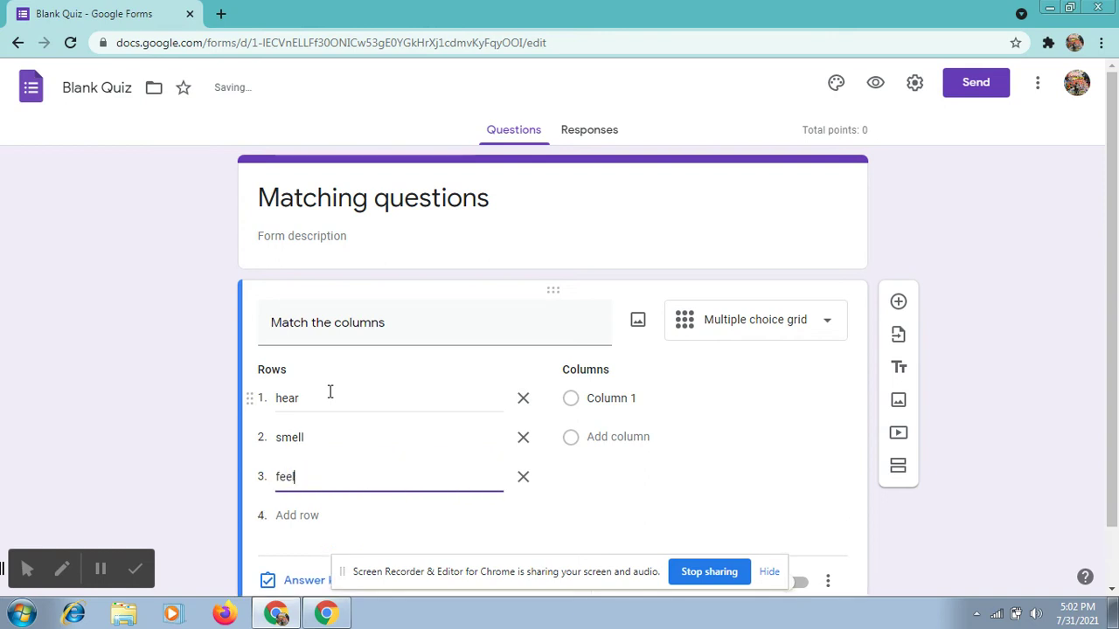
key(Return)
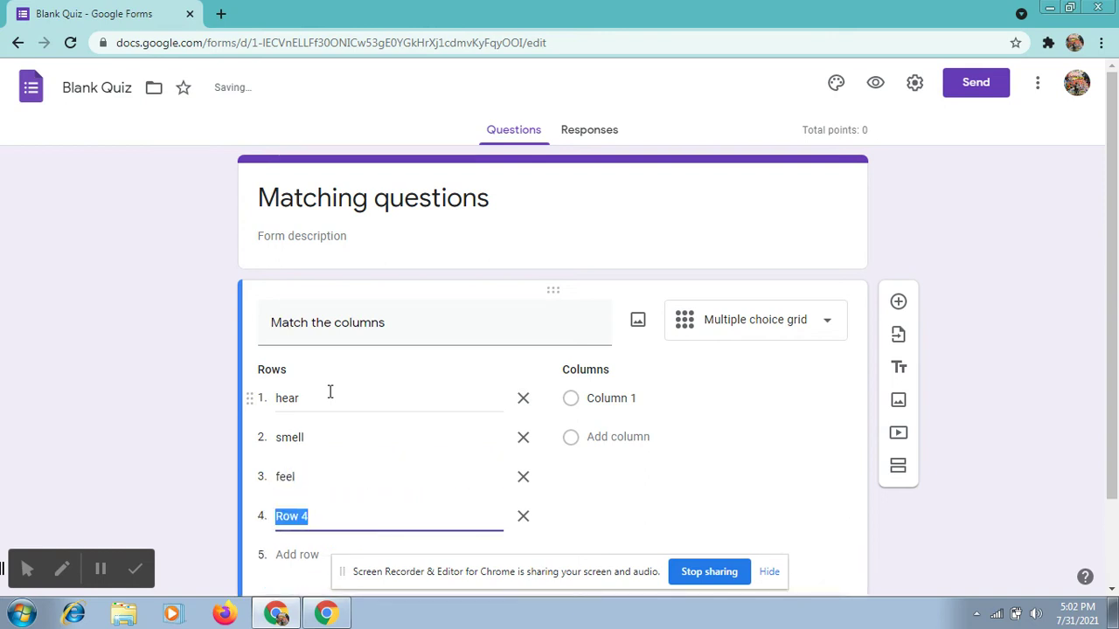
text(see)
key(Return)
text(taste)
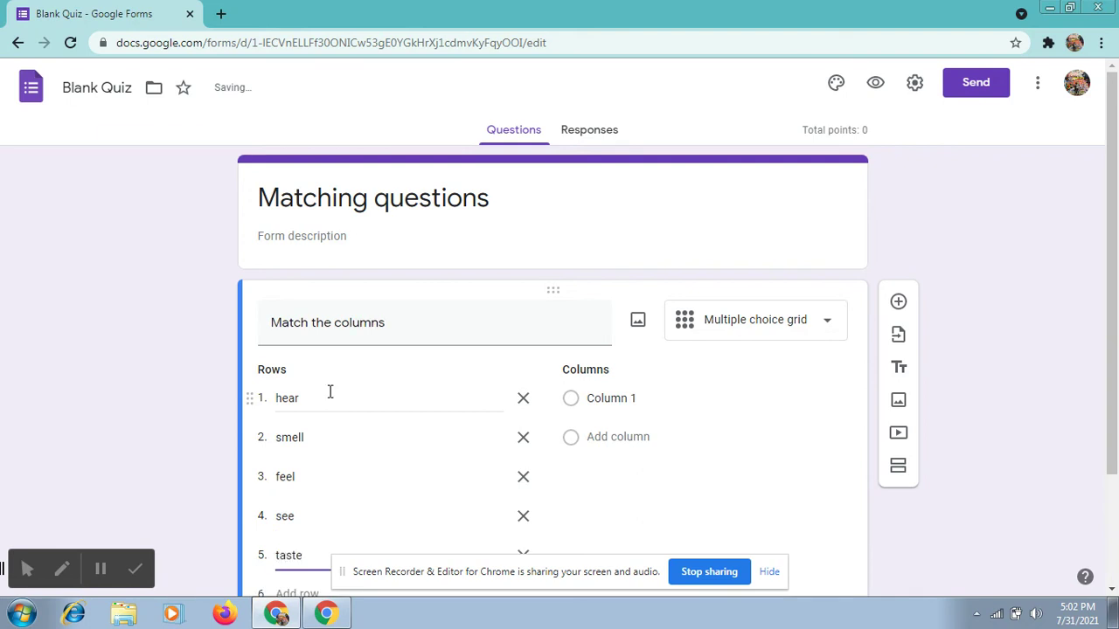
Add the five grid columns eyes, tongue, ears, nose and skin
click(621, 400)
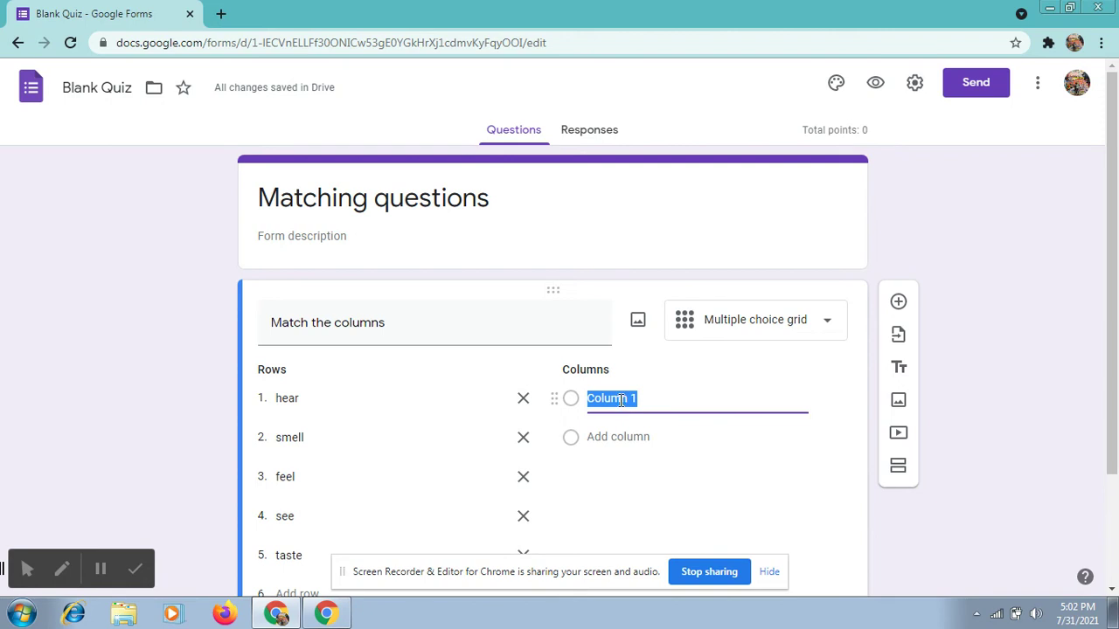
text(eyes)
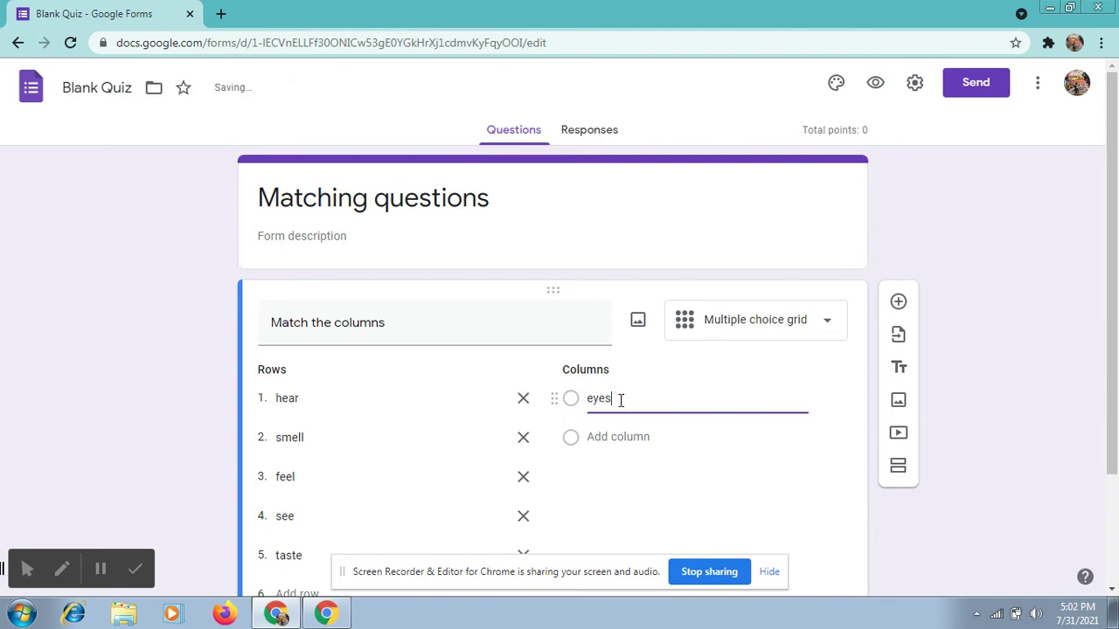
key(Return)
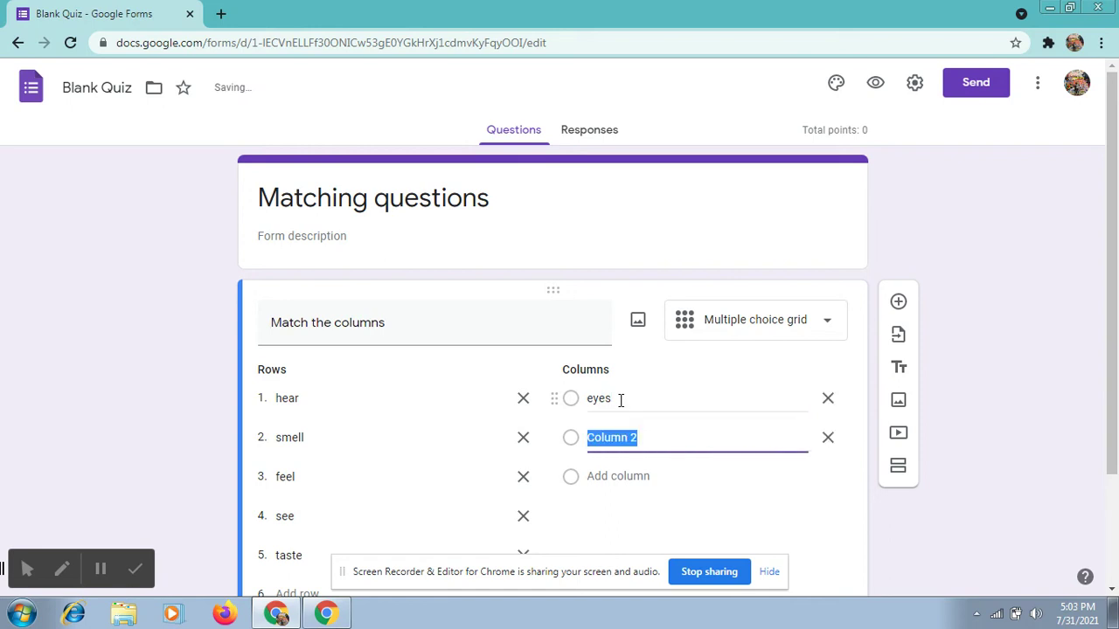
text(tong)
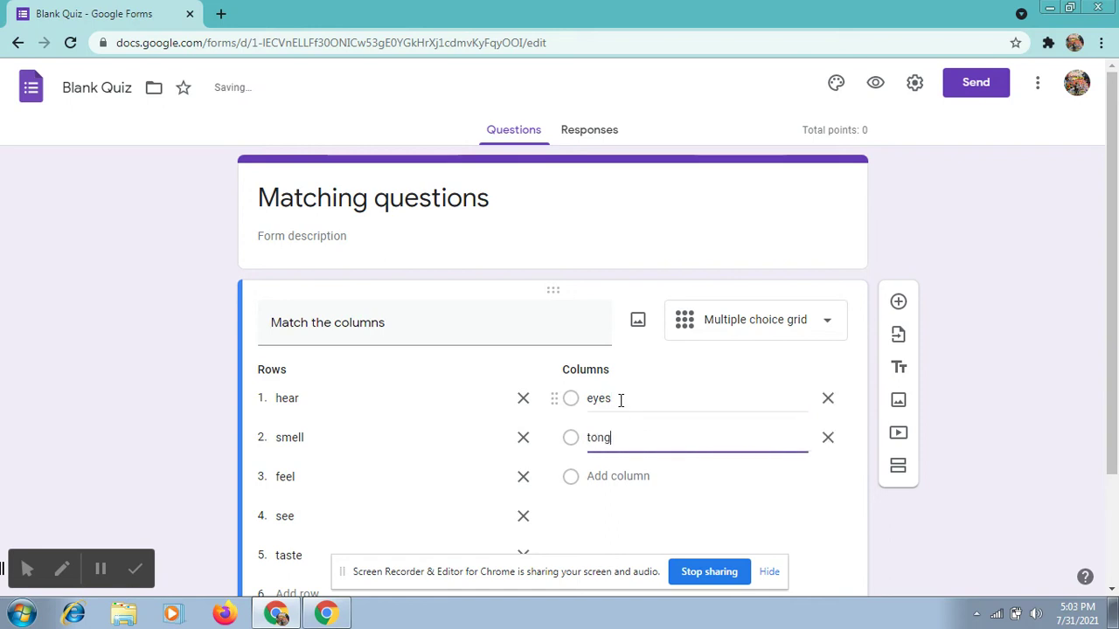
text(ue)
key(Return)
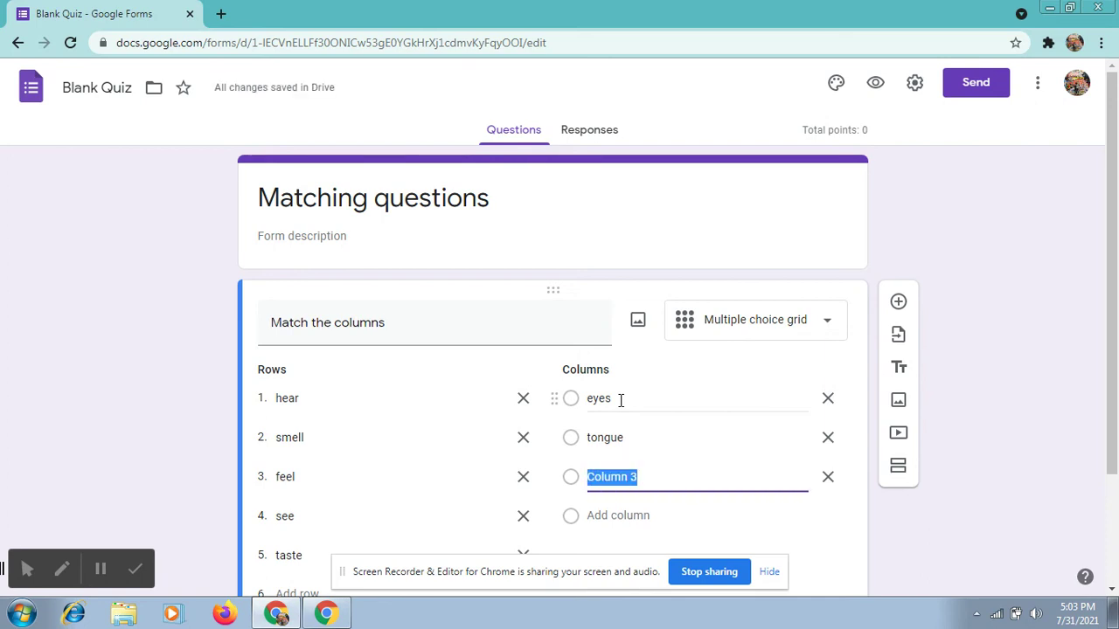
text(ears)
key(Return)
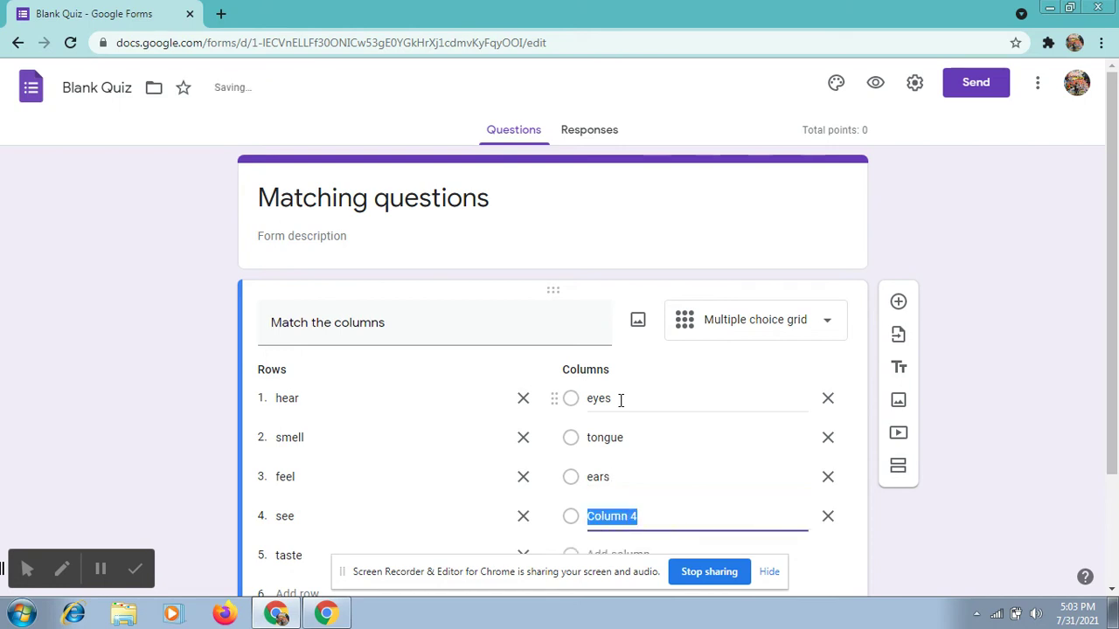
text(nose)
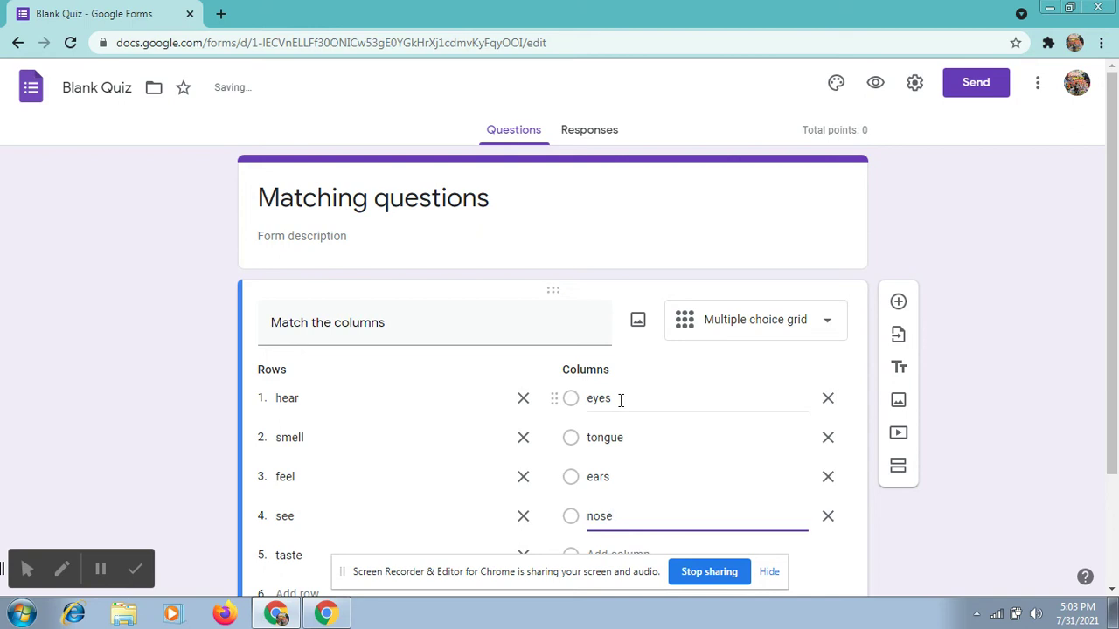
key(Return)
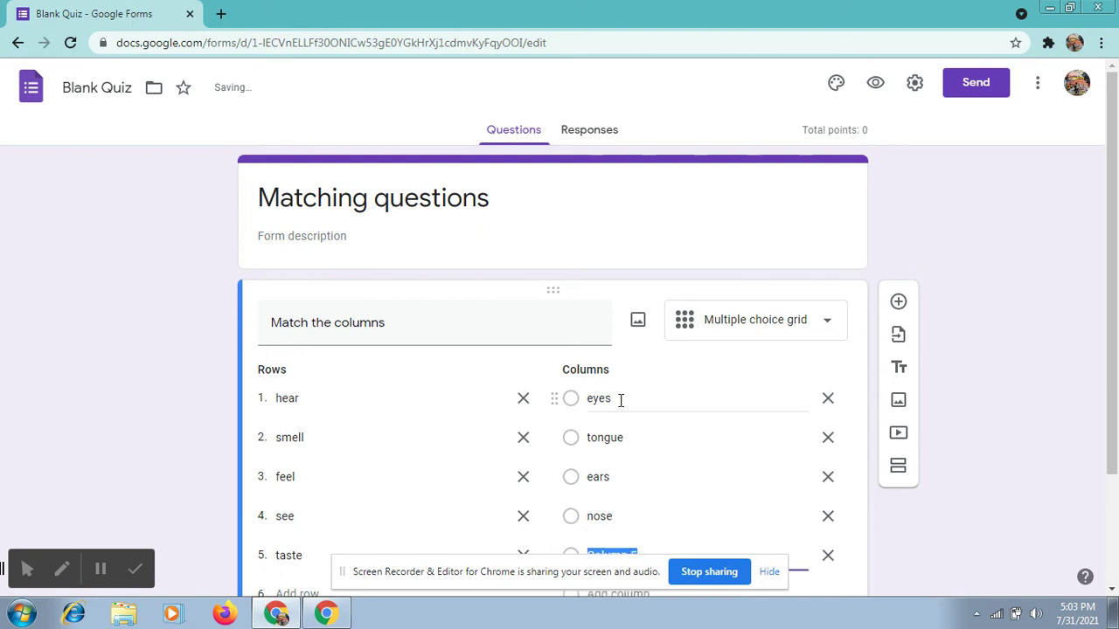
text(skin)
scroll(621, 400, down, 1)
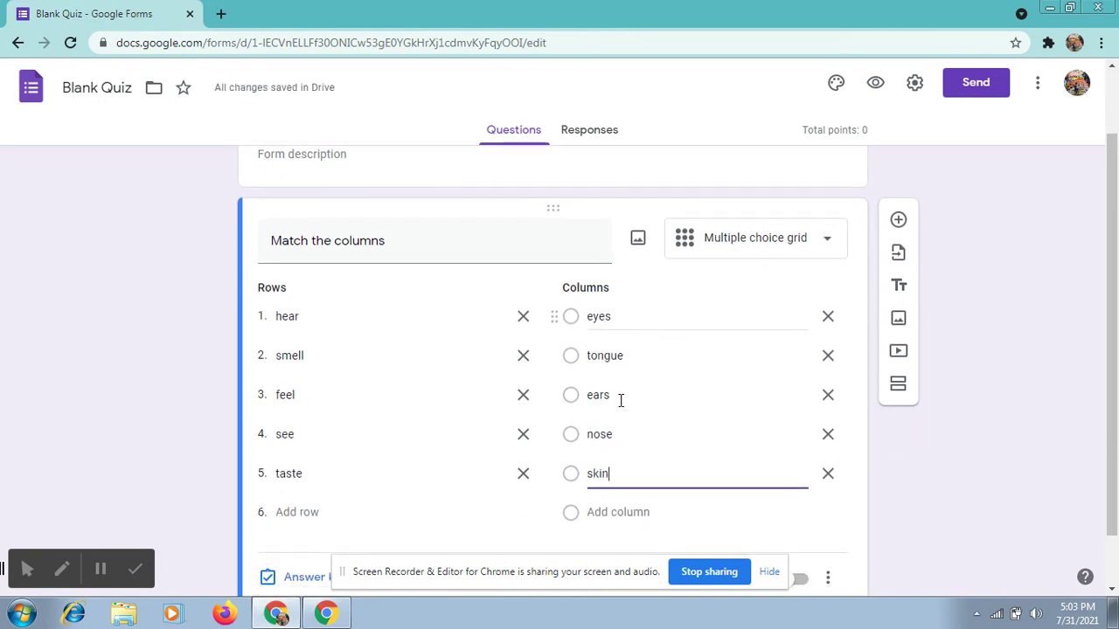
scroll(621, 407, down, 1)
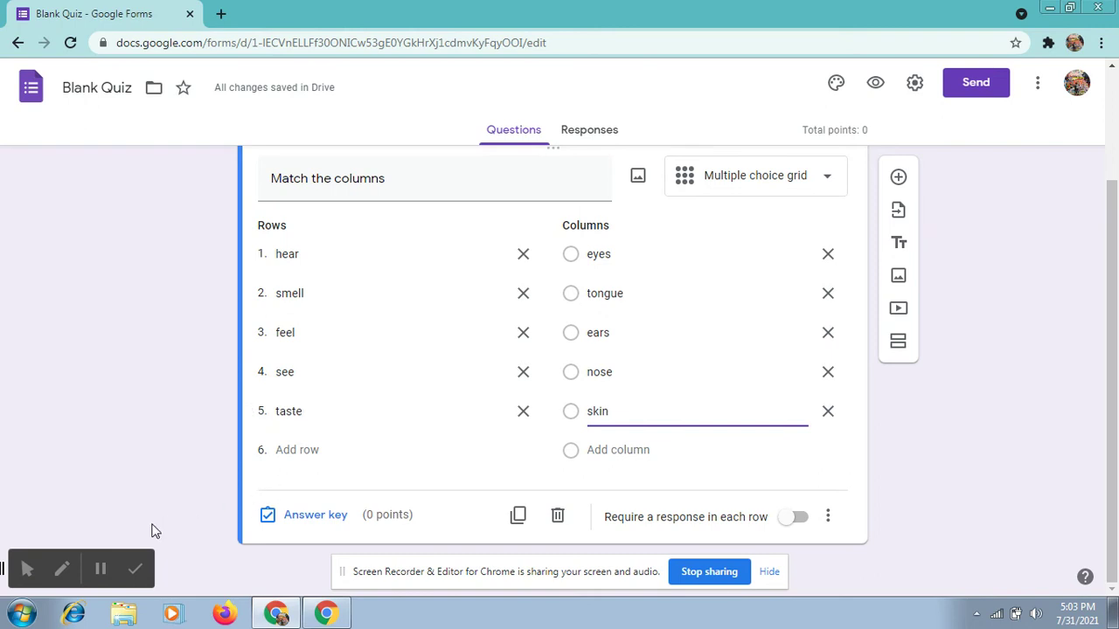
In the answer key, mark hear–ears, smell–nose, feel–skin and taste–tongue as correct
click(320, 517)
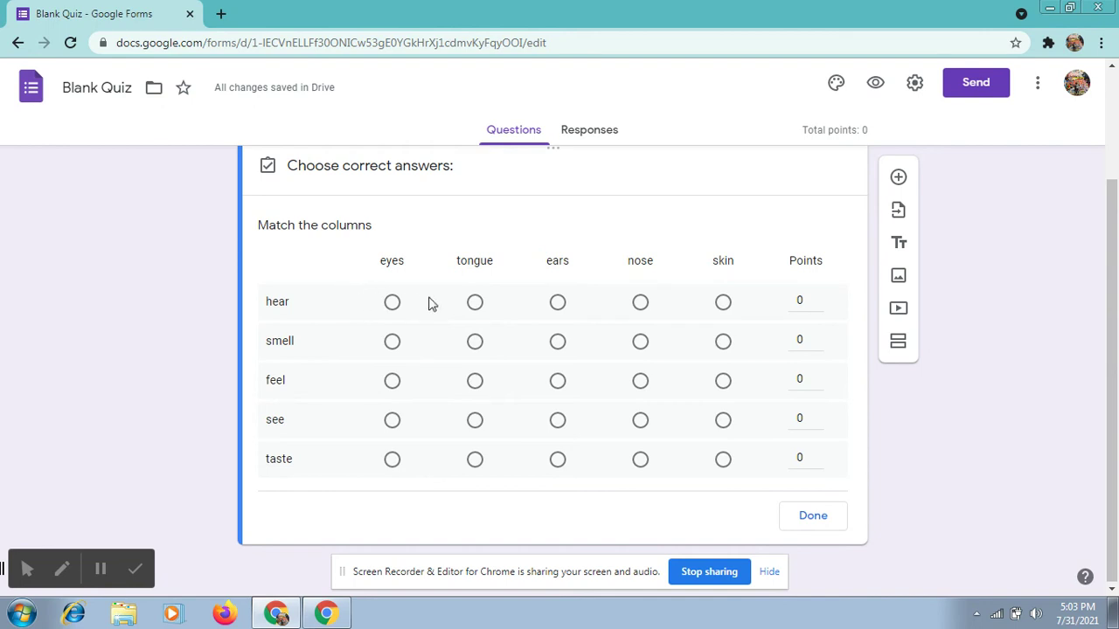
click(557, 303)
click(641, 343)
click(725, 385)
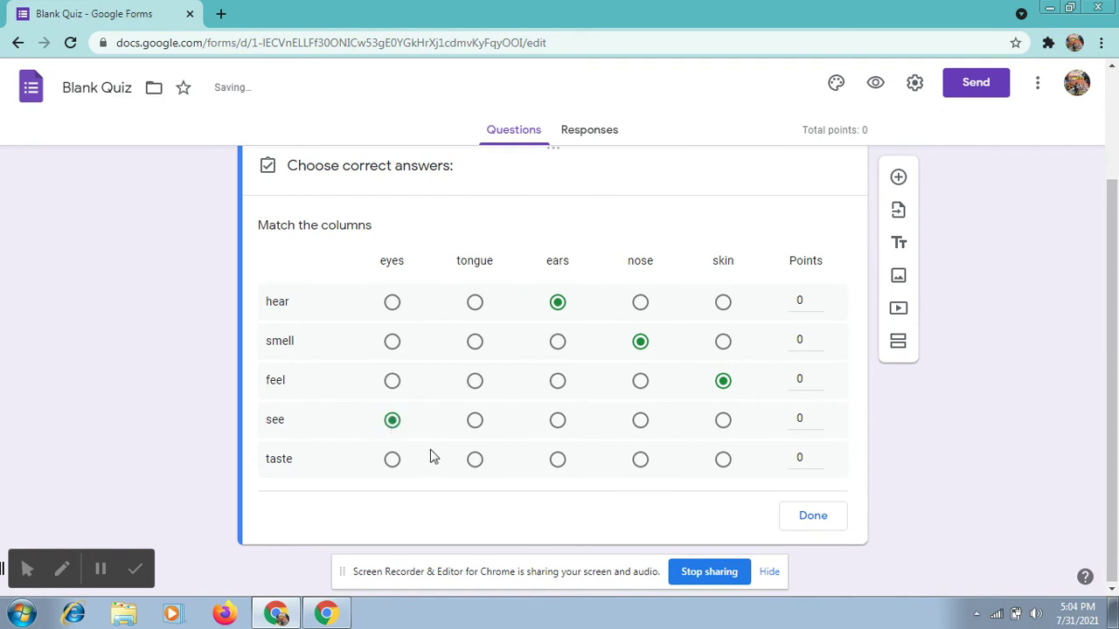
click(475, 466)
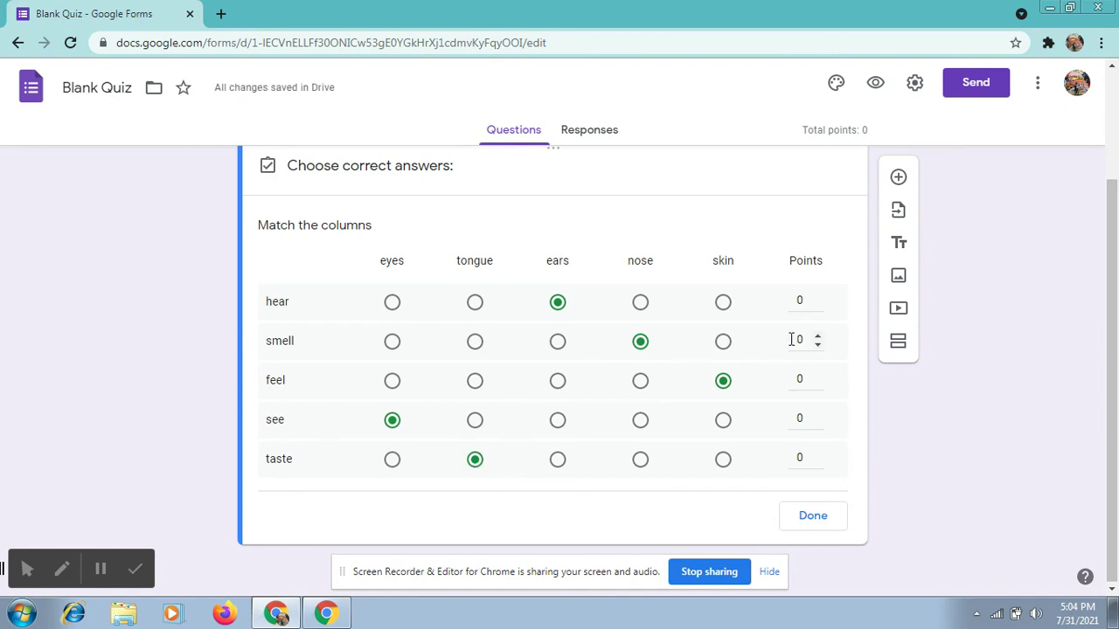
Give the hear, smell, feel and taste rows 1 point each and finish the answer key
click(818, 296)
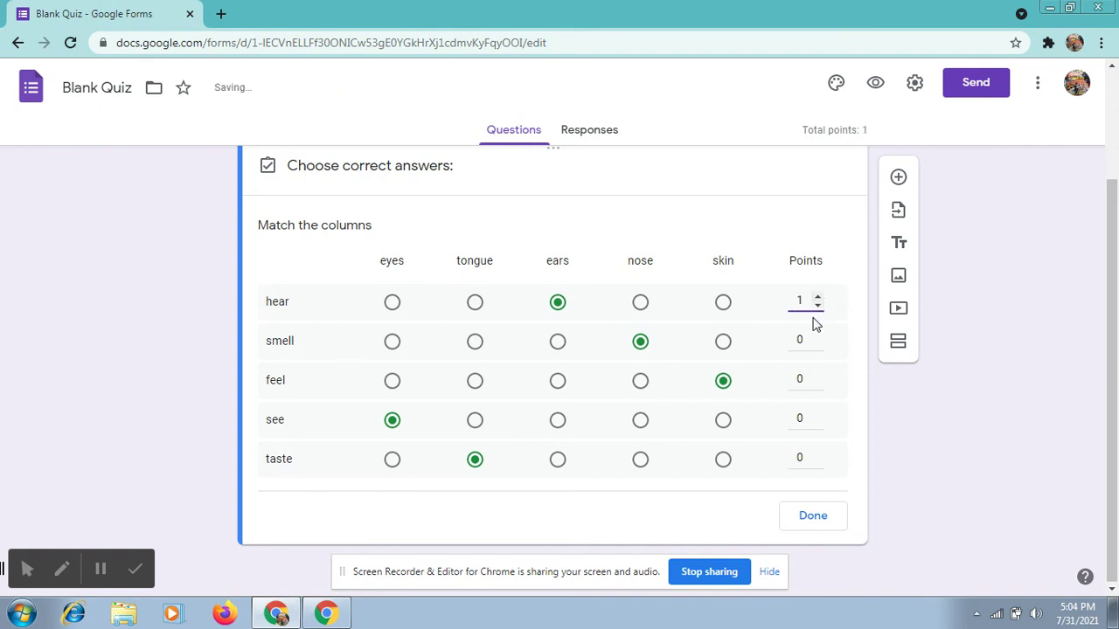
click(818, 336)
click(819, 377)
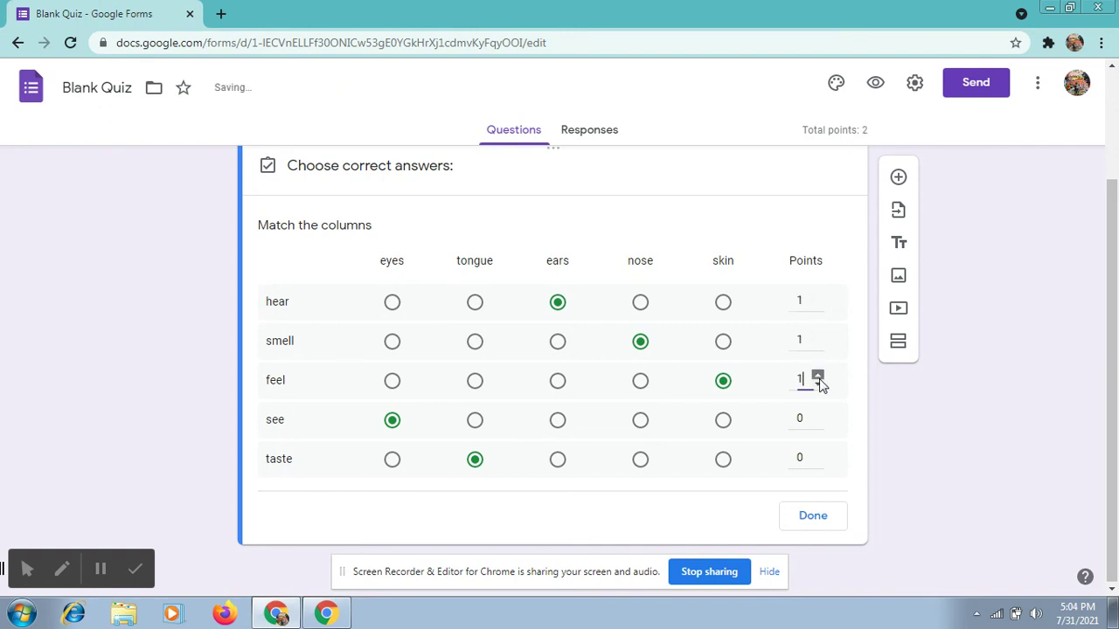
click(818, 453)
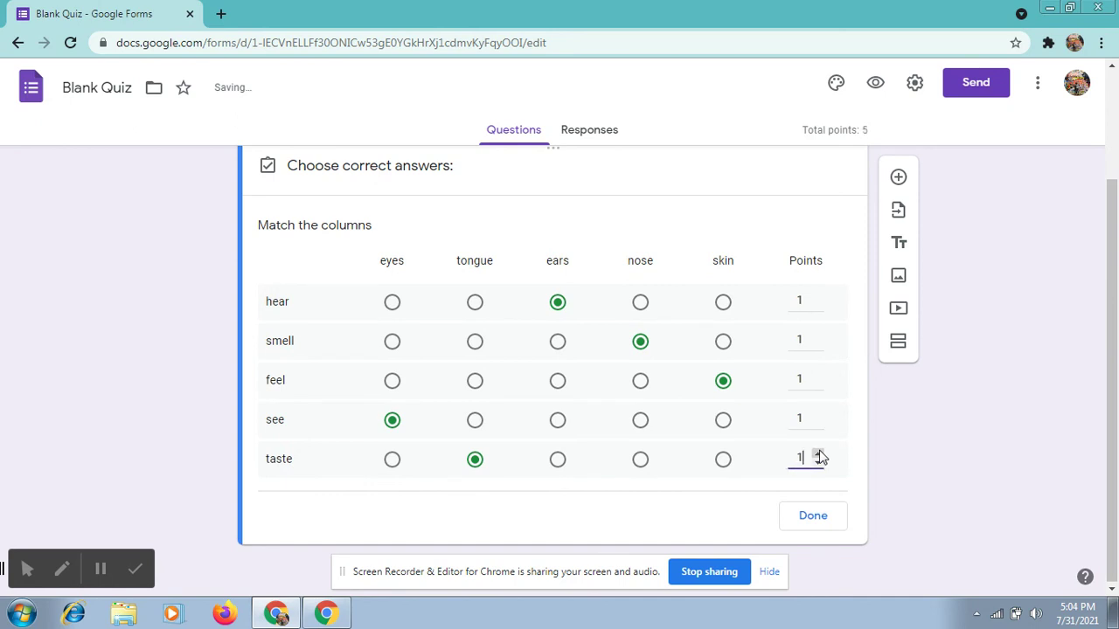
click(813, 517)
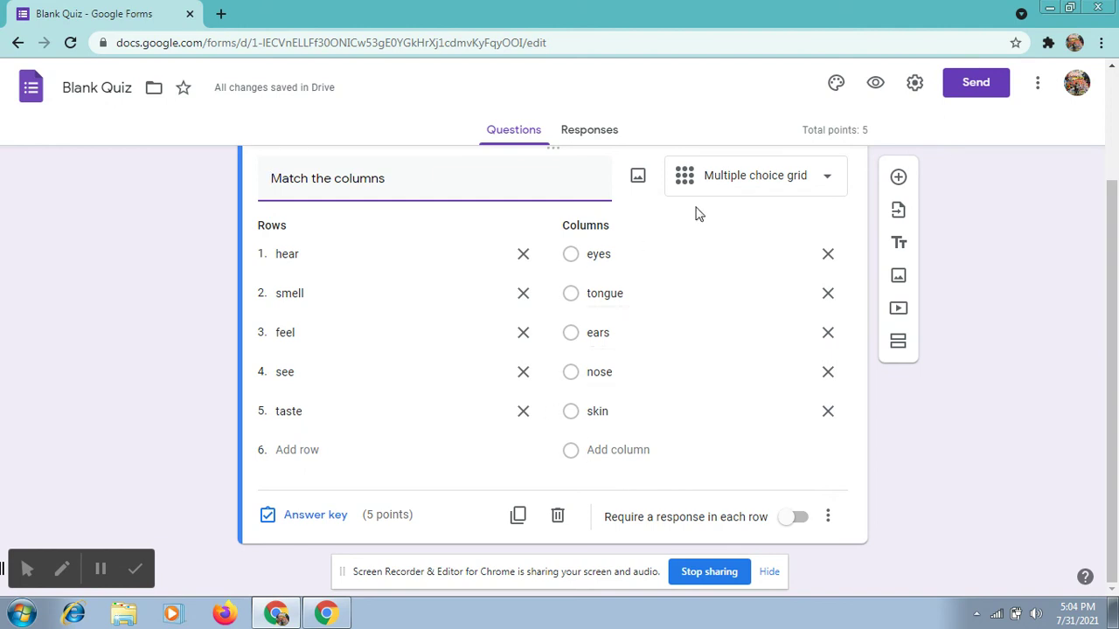
Preview the quiz, answer hear–ears, smell–nose, feel–skin, see–eyes, taste–tongue, and submit
click(875, 85)
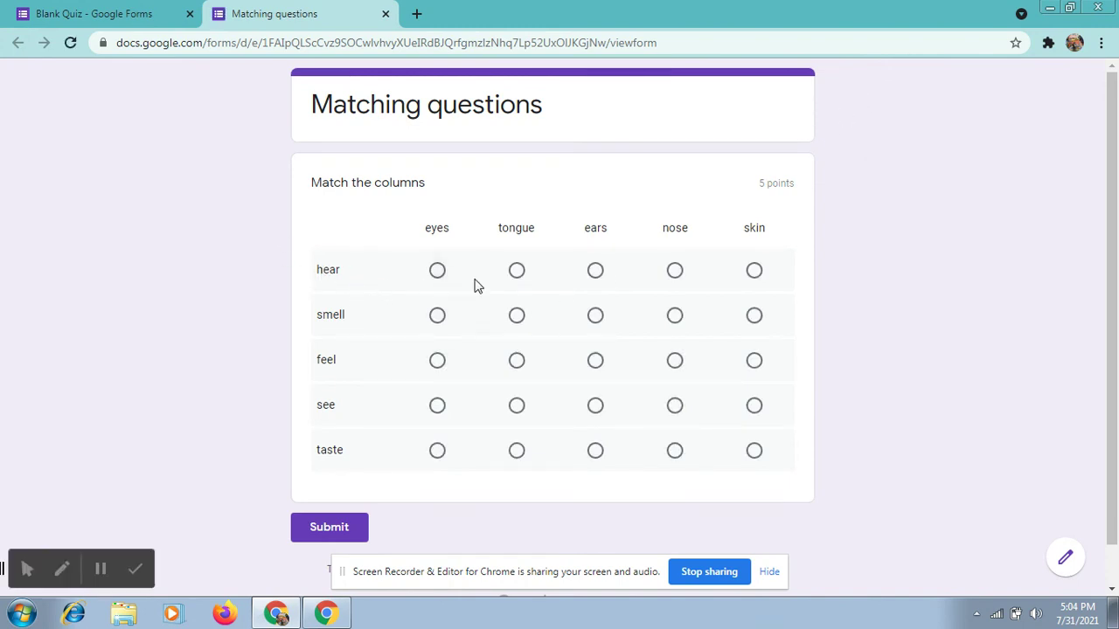
click(598, 273)
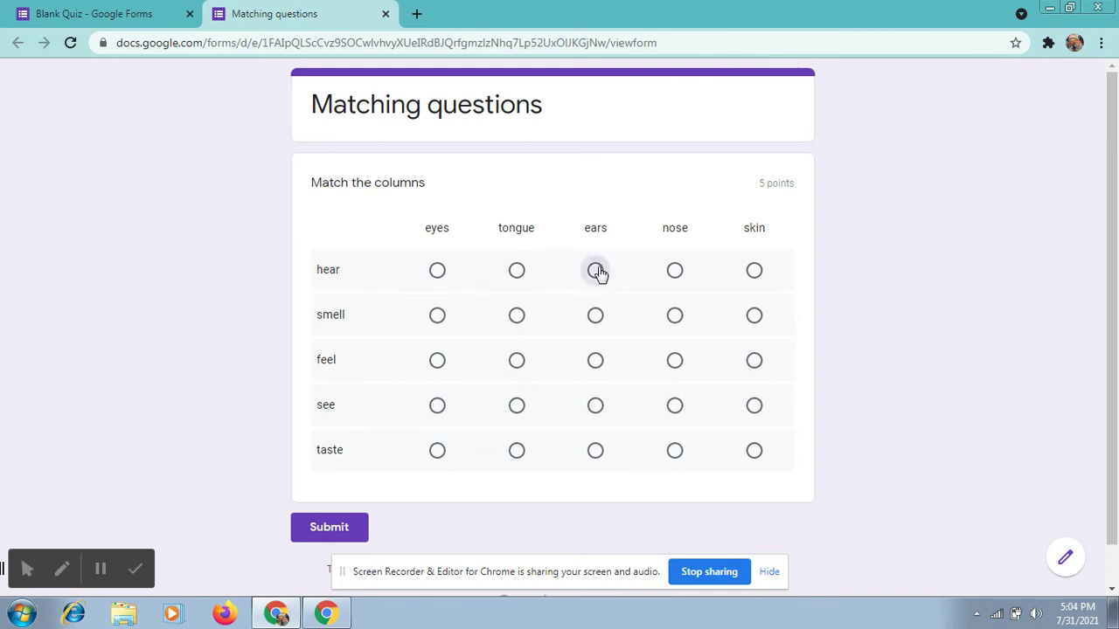
click(675, 317)
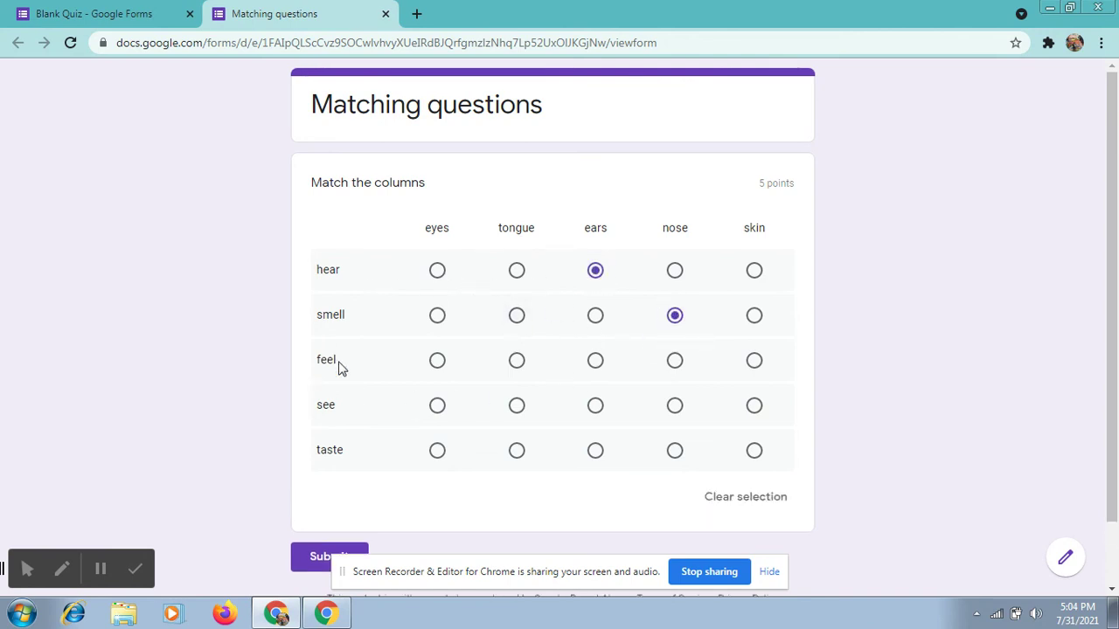
click(754, 364)
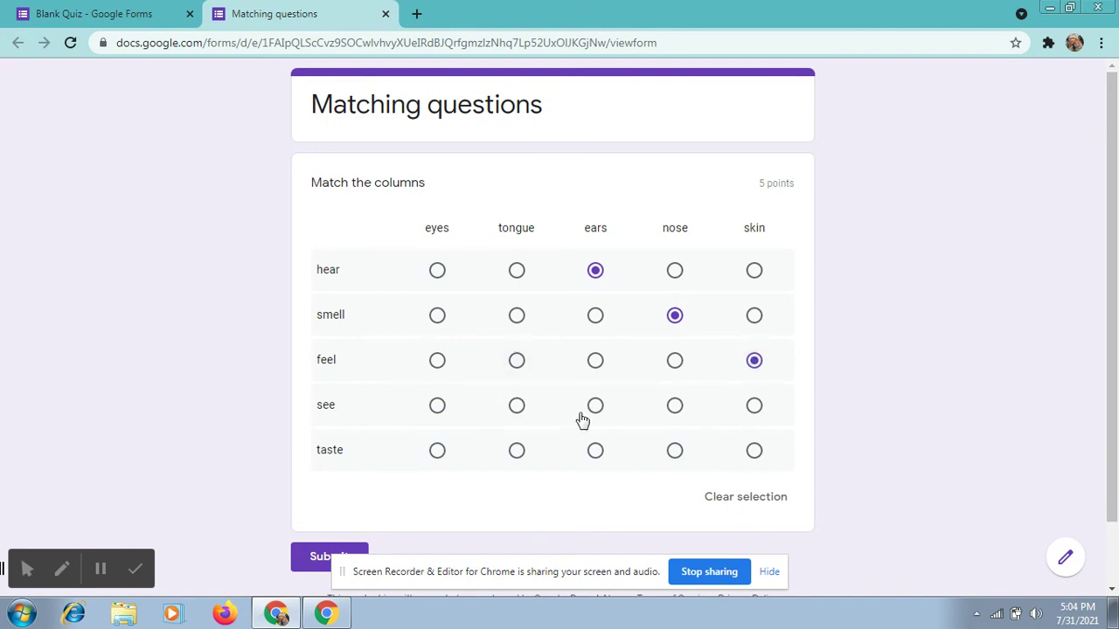
click(437, 409)
click(519, 454)
scroll(572, 407, down, 1)
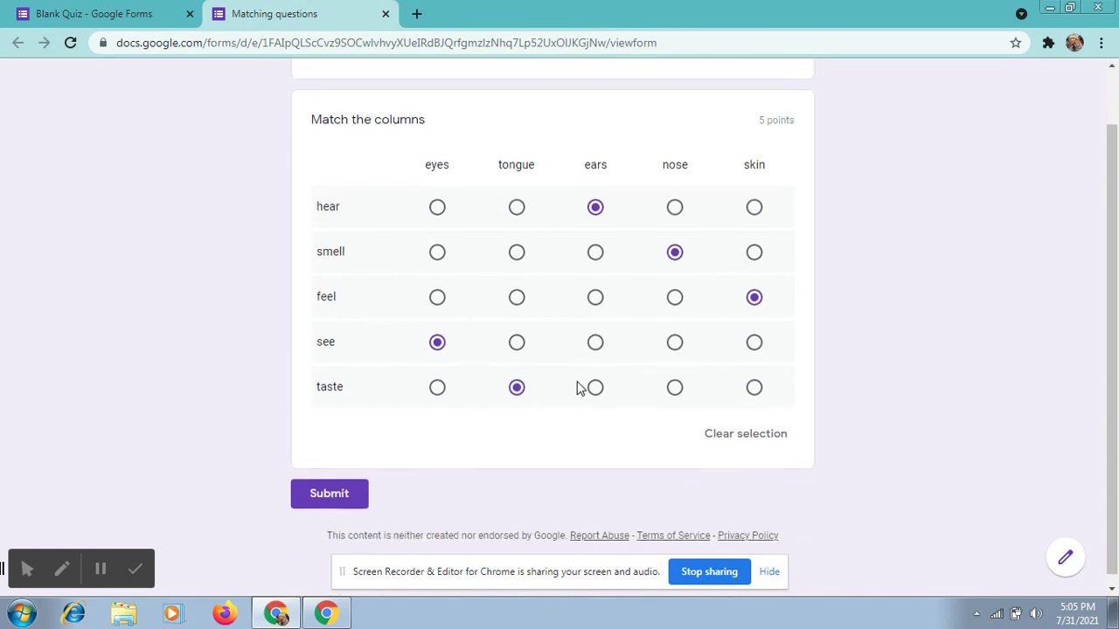
click(320, 491)
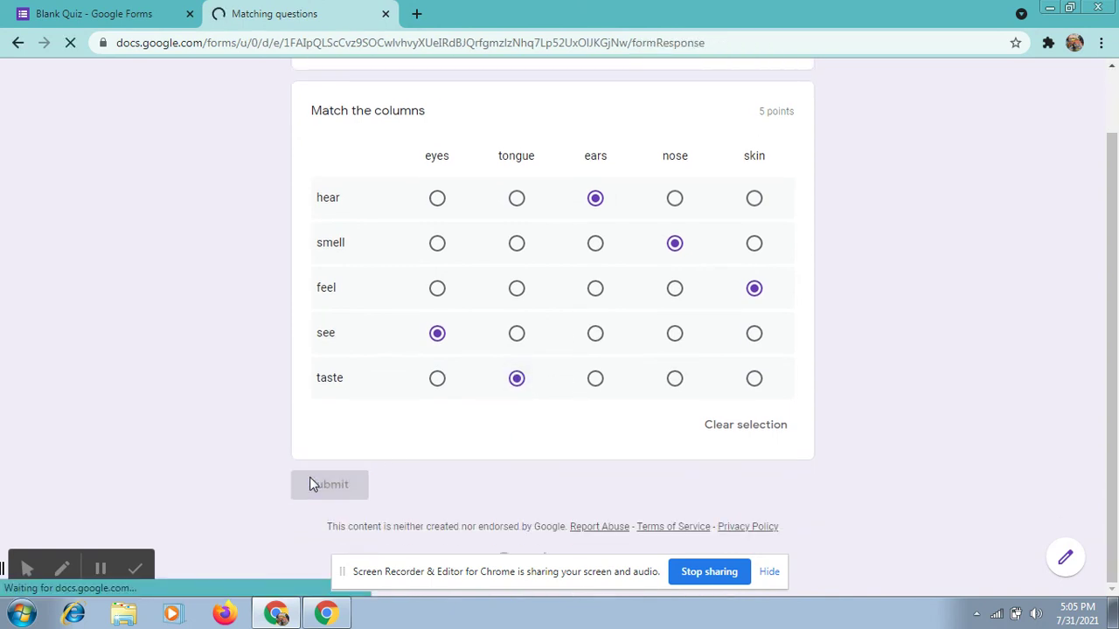